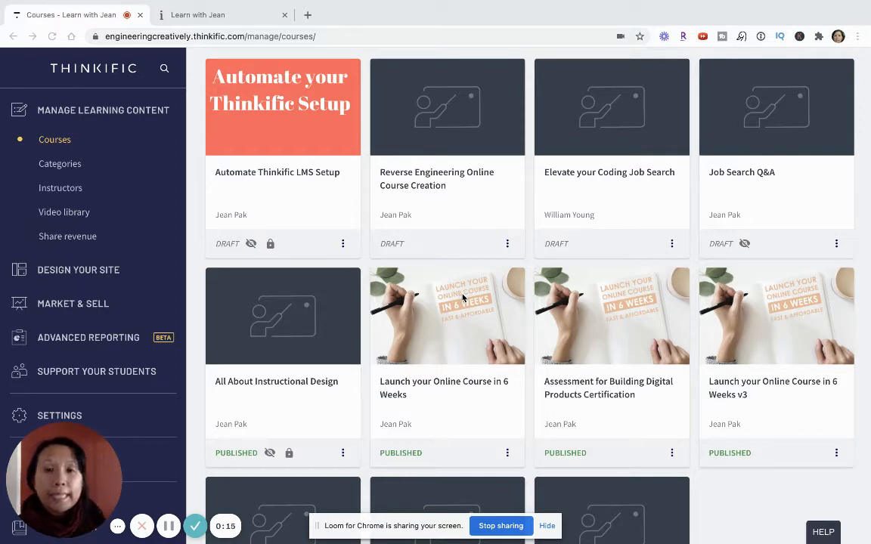
Open the Week 1 Learning Outcomes lesson in the Week 1-2 chapter of the course "Launch your Online Course in 6 Weeks".
left_click(448, 344)
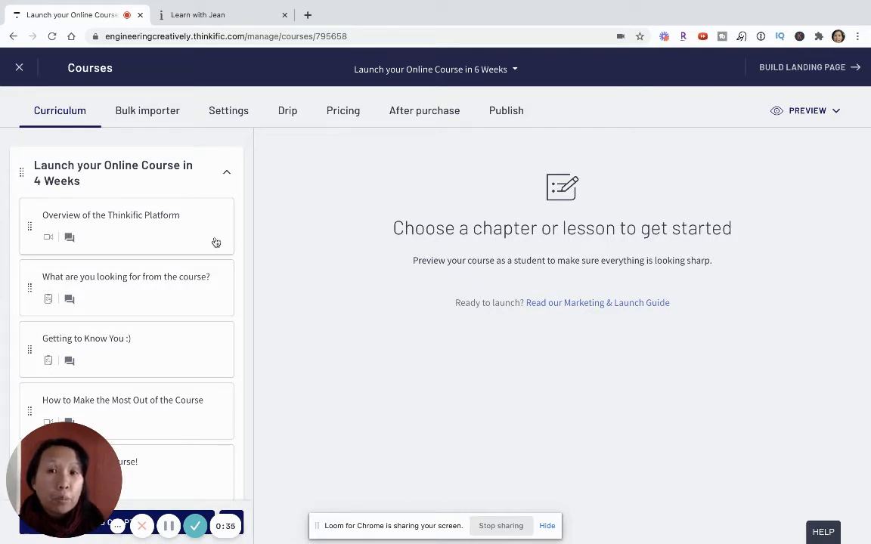
scroll(194, 313, "down", 5)
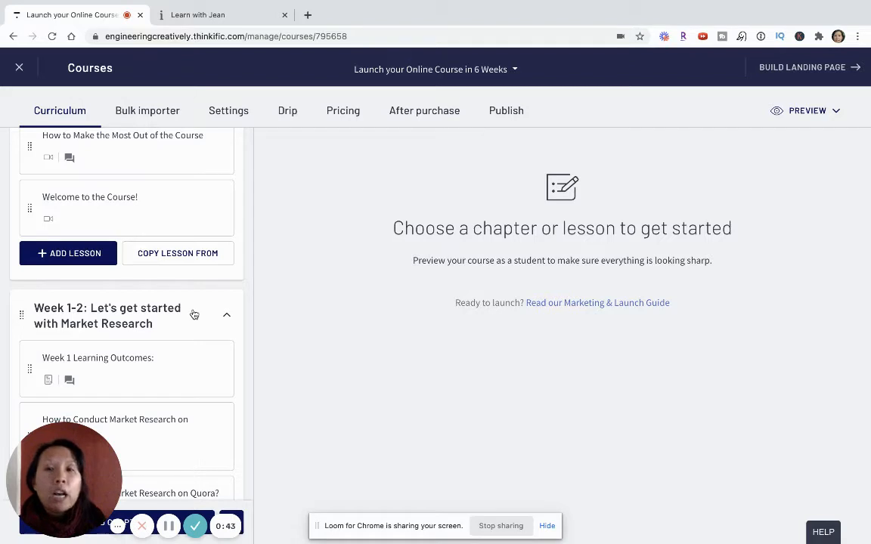
scroll(175, 341, "down", 2)
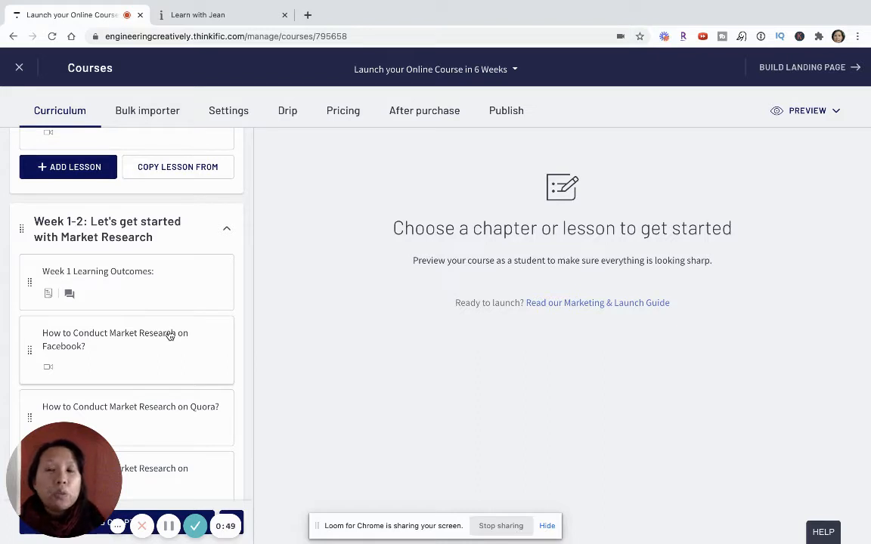
scroll(169, 325, "down", 1)
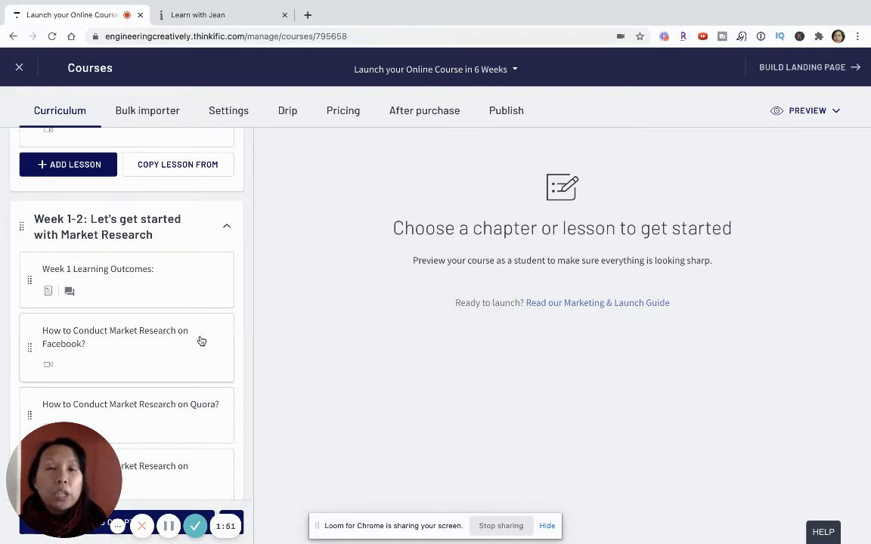
scroll(201, 341, "down", 1)
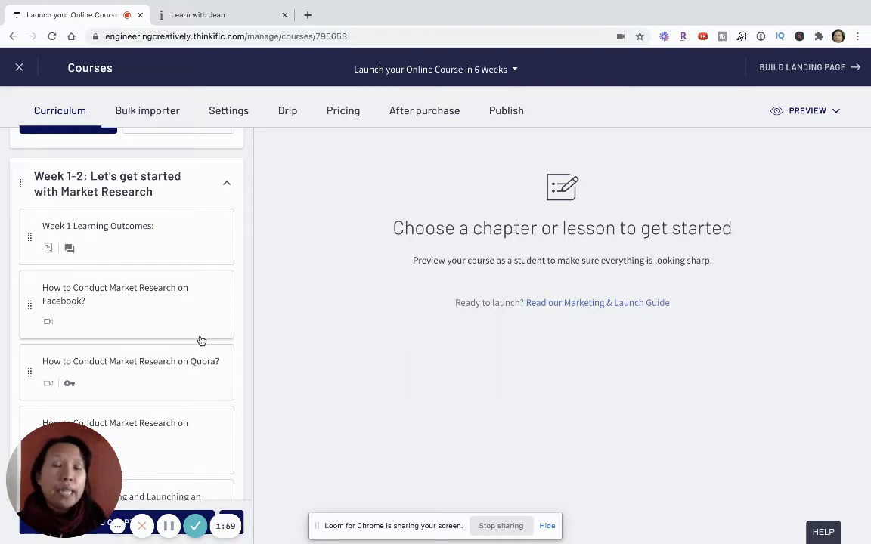
left_click(136, 242)
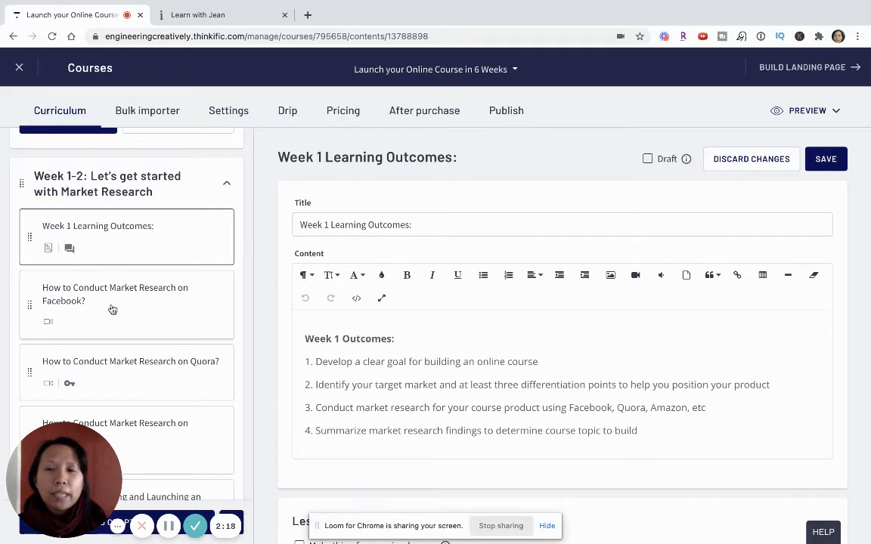
Make the Week 1 Learning Outcomes lesson a prerequisite and save the lesson.
scroll(113, 310, "down", 5)
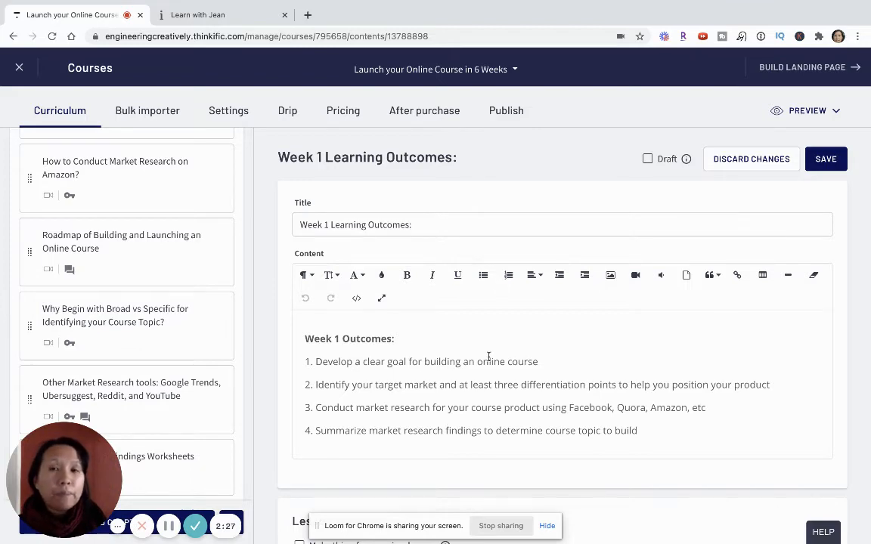
scroll(438, 347, "down", 2)
scroll(439, 346, "down", 2)
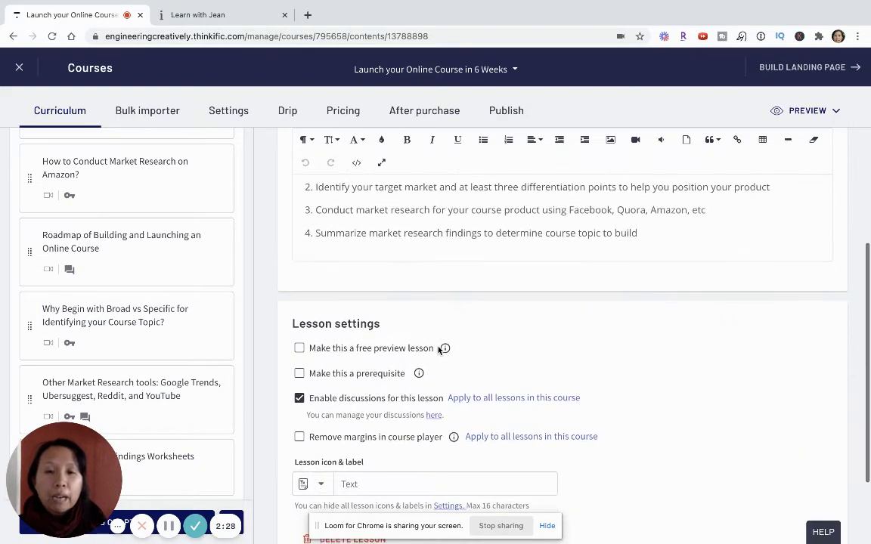
scroll(443, 345, "up", 1)
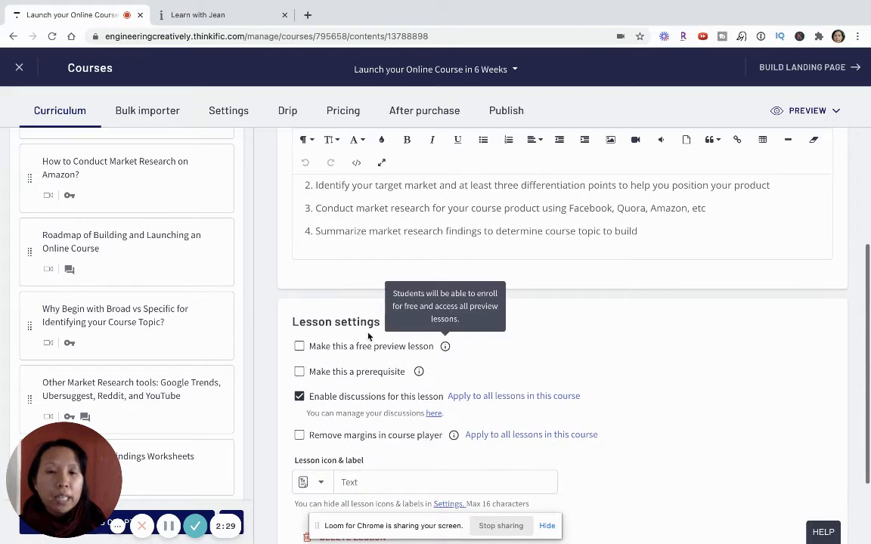
left_click(299, 371)
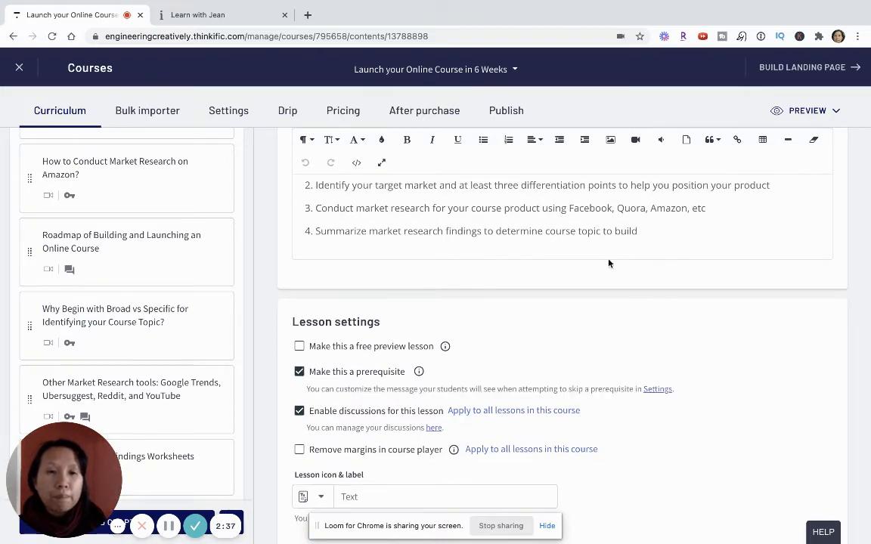
scroll(650, 253, "up", 3)
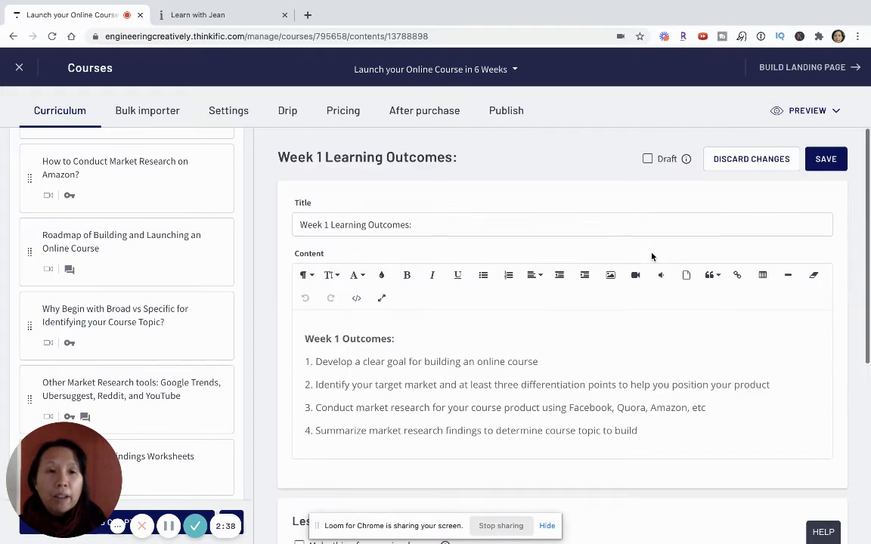
left_click(823, 167)
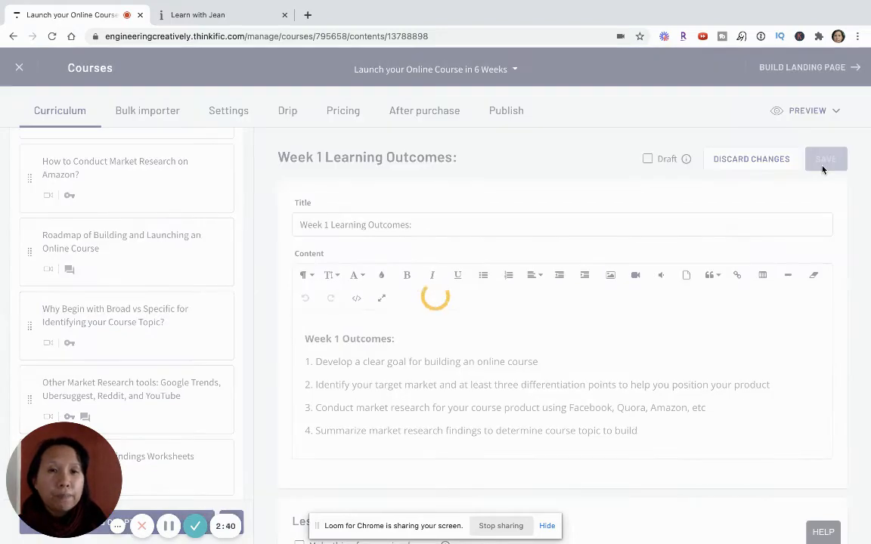
Remove the prerequisite setting from the Week 1 Learning Outcomes lesson and save it.
scroll(617, 342, "down", 1)
scroll(617, 343, "down", 4)
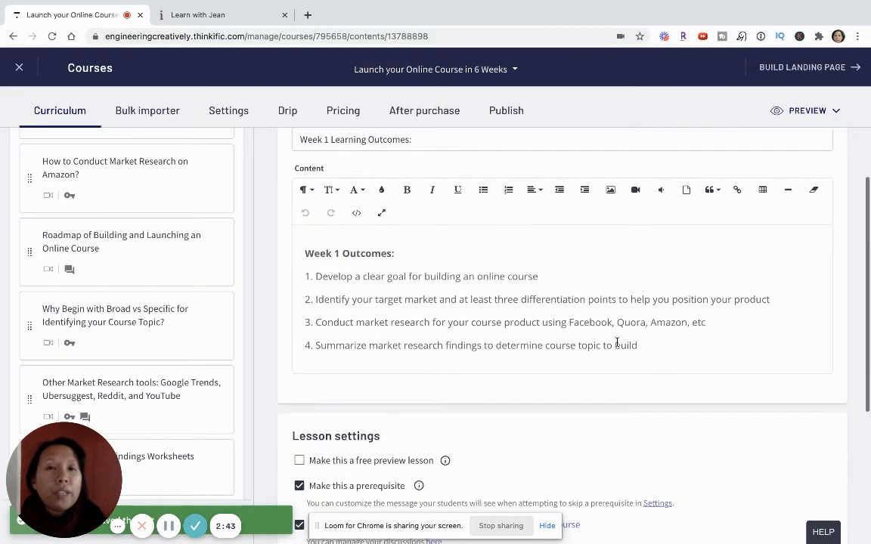
left_click(299, 255)
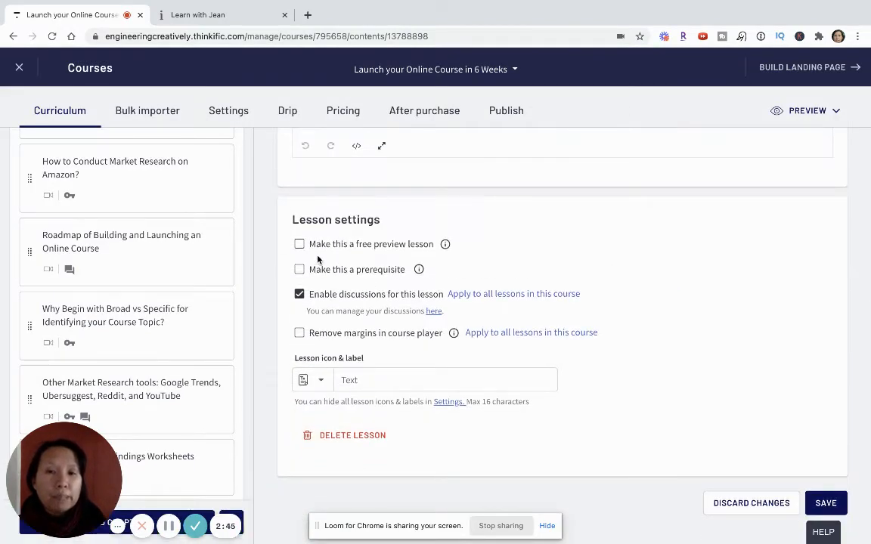
scroll(684, 292, "up", 4)
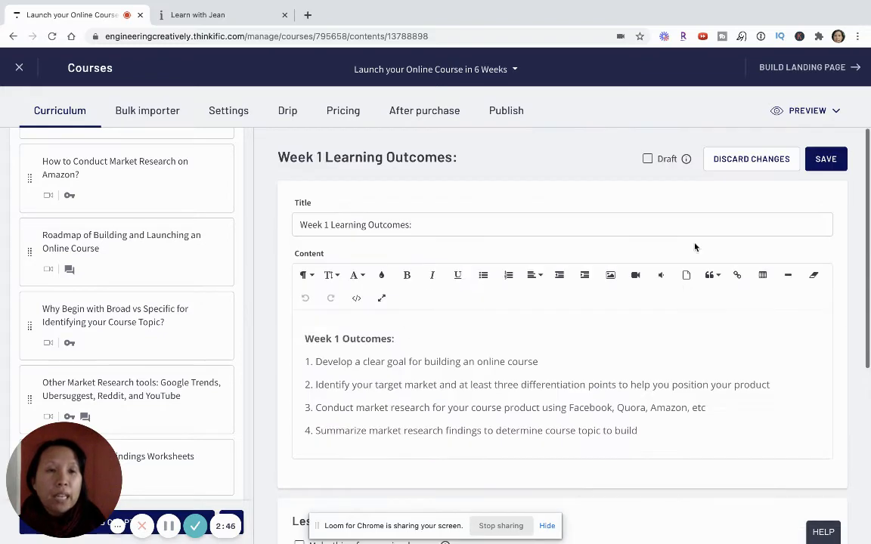
left_click(821, 165)
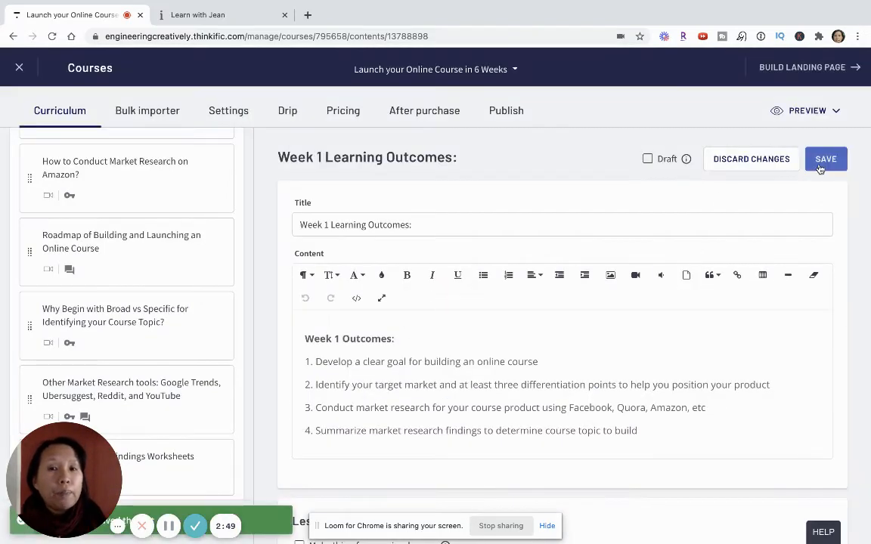
Turn the prerequisite setting back on for the Week 1 Learning Outcomes lesson and save.
scroll(534, 334, "down", 3)
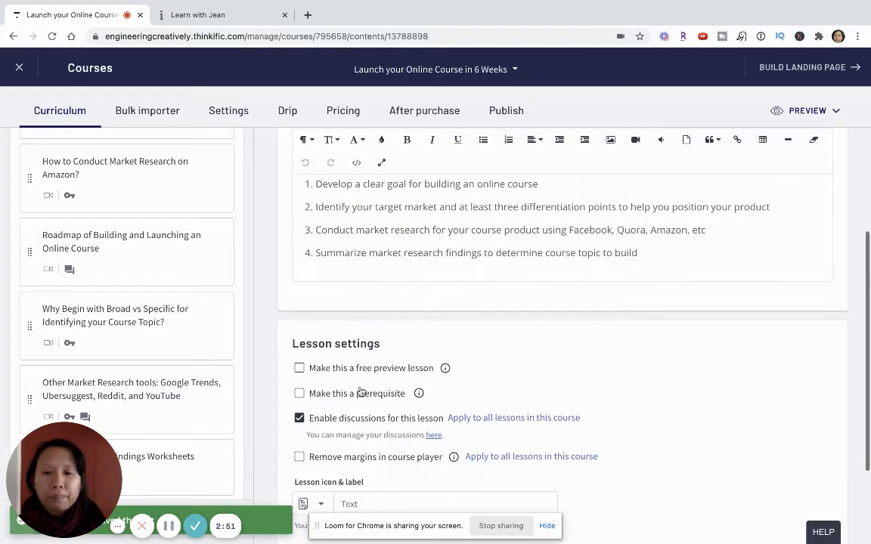
left_click(360, 393)
scroll(651, 336, "up", 3)
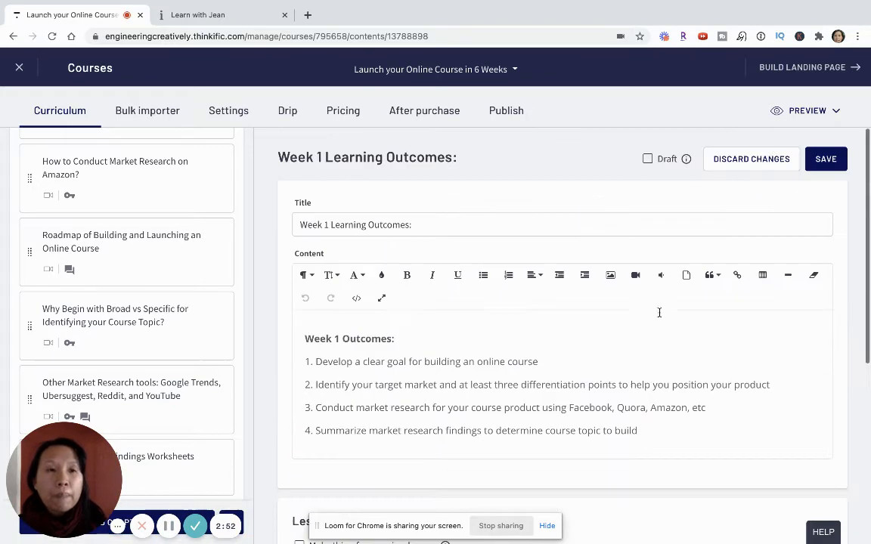
left_click(811, 169)
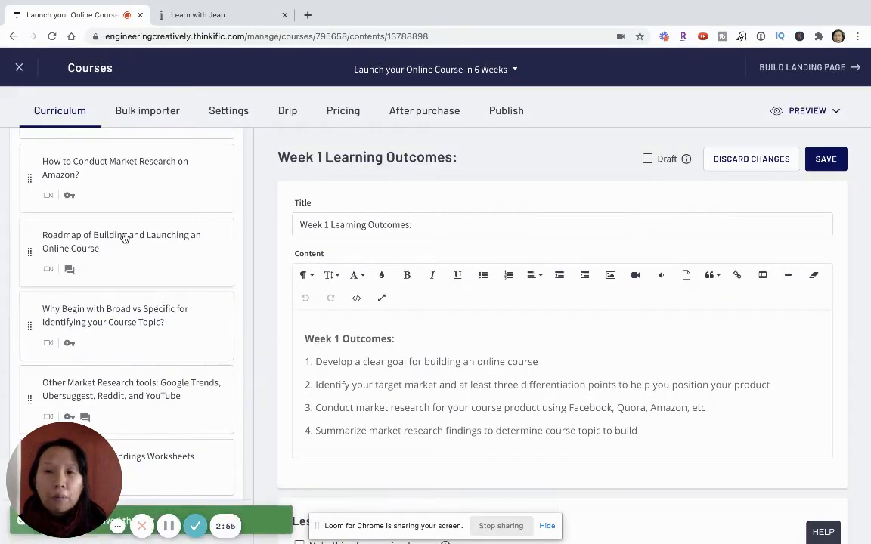
Examine which lessons in the Week 1-2 market research chapter are marked as prerequisites.
scroll(101, 208, "up", 5)
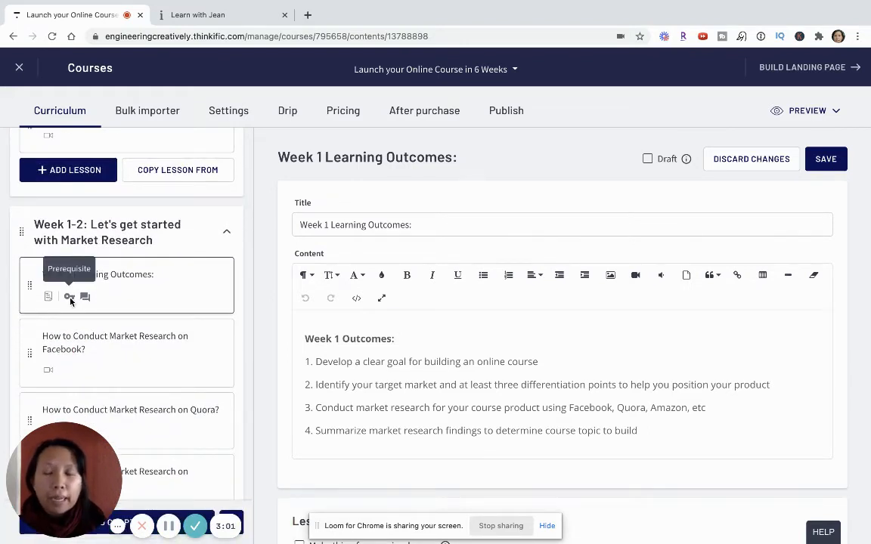
scroll(111, 325, "down", 2)
scroll(111, 348, "down", 6)
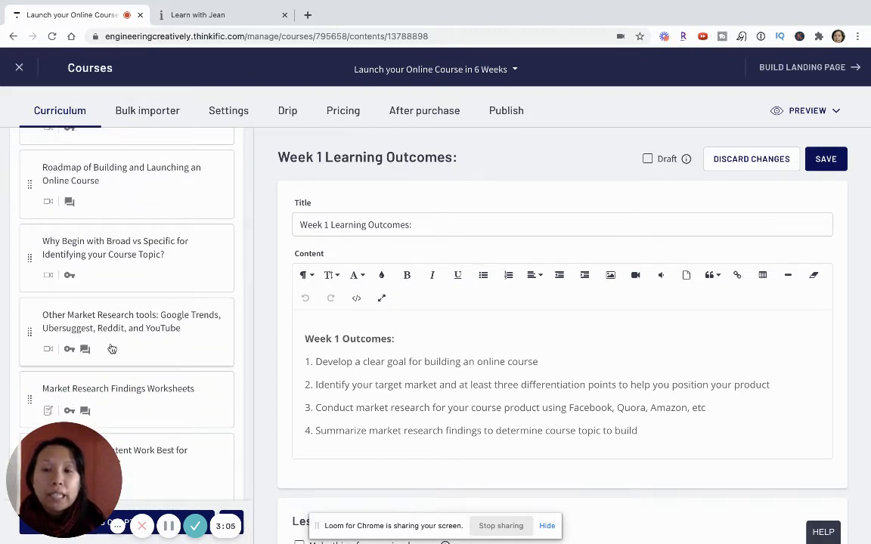
scroll(111, 349, "down", 3)
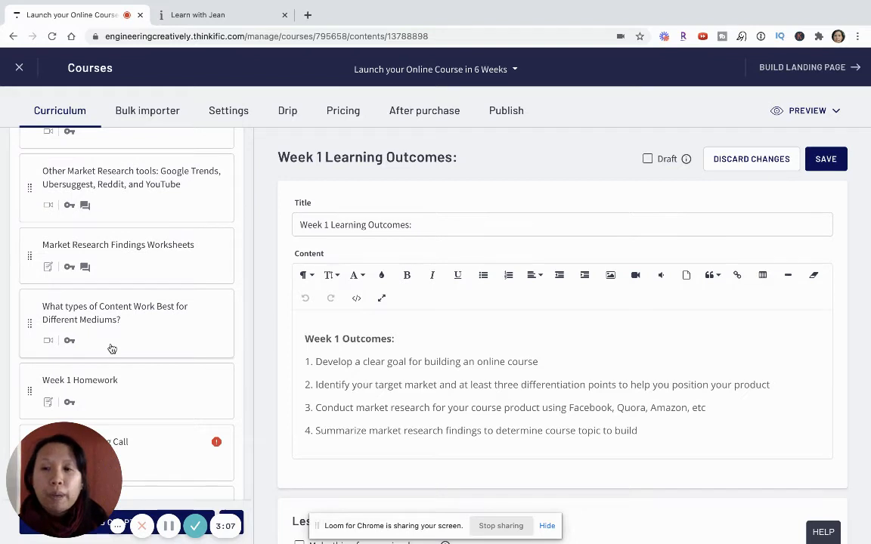
scroll(112, 349, "down", 1)
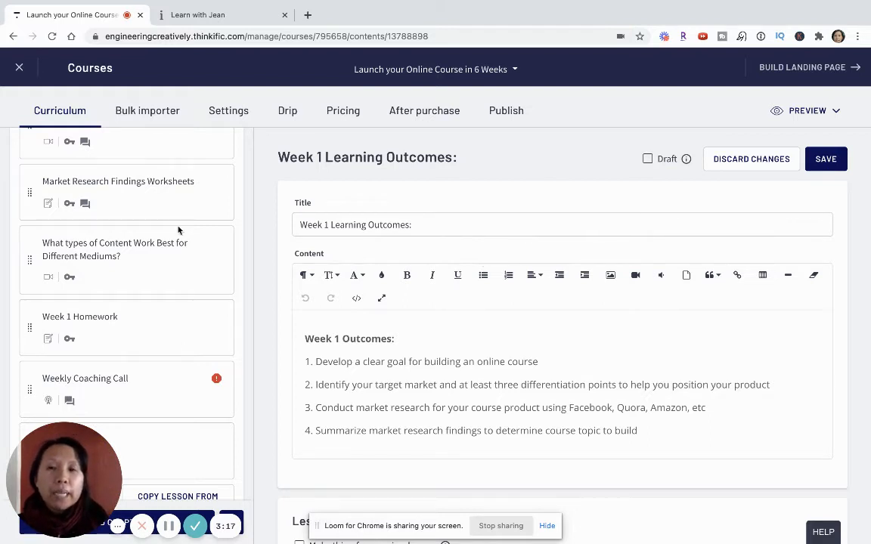
scroll(170, 235, "up", 3)
scroll(169, 236, "up", 2)
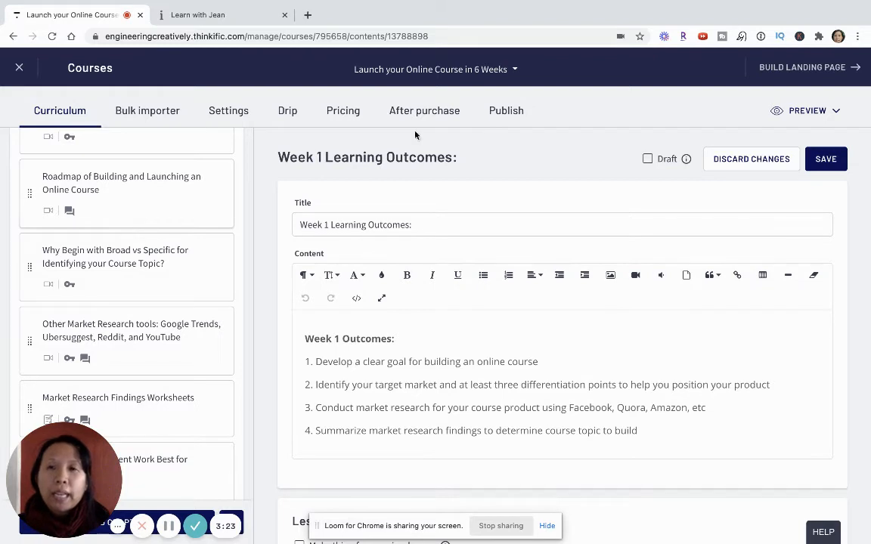
Preview the course as an enrolled student and examine the prerequisite notes on the lessons in the Week 1-2 chapter.
left_click(798, 115)
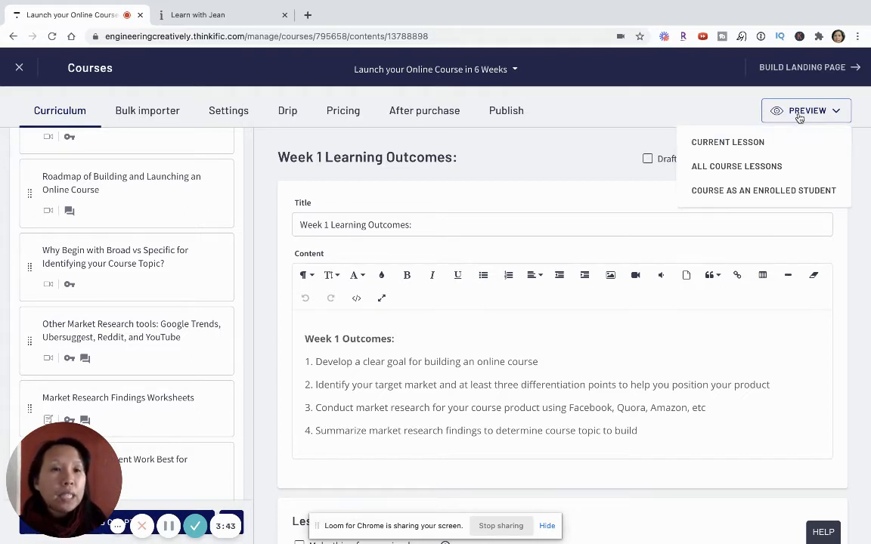
left_click(748, 192)
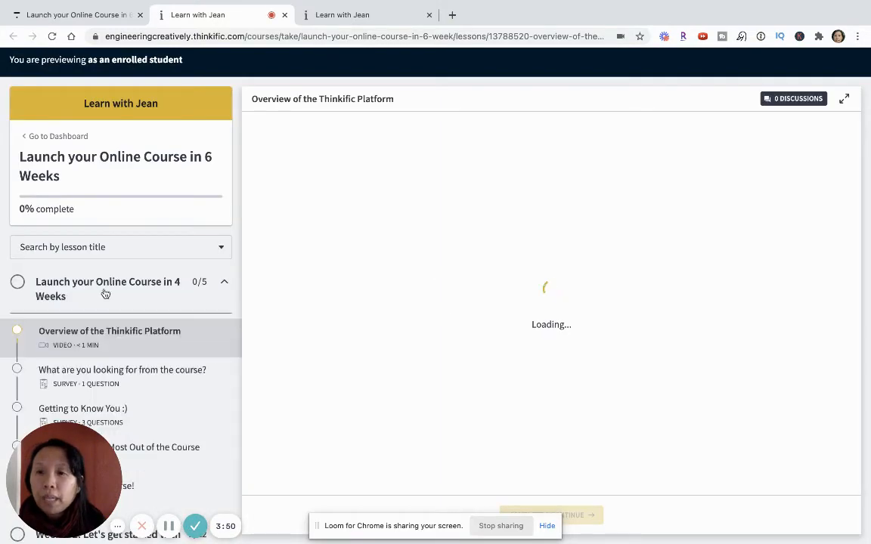
scroll(106, 294, "down", 3)
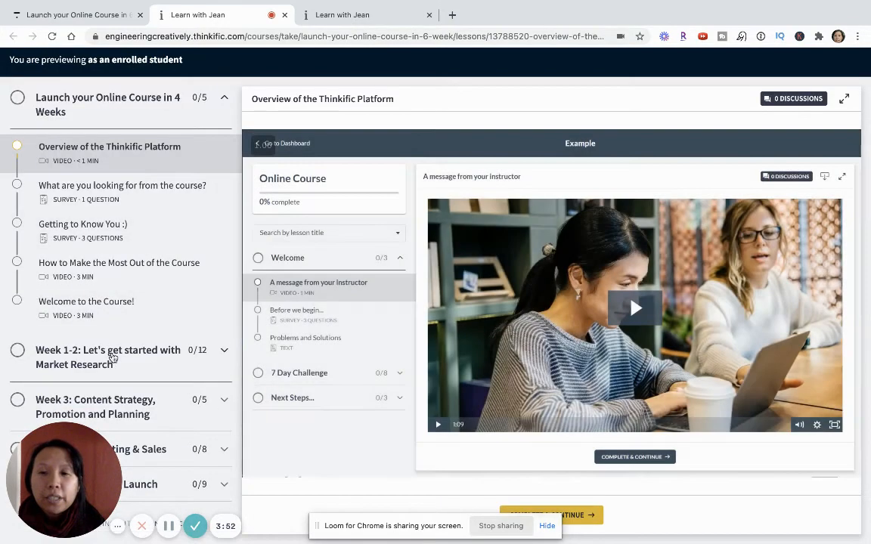
left_click(93, 363)
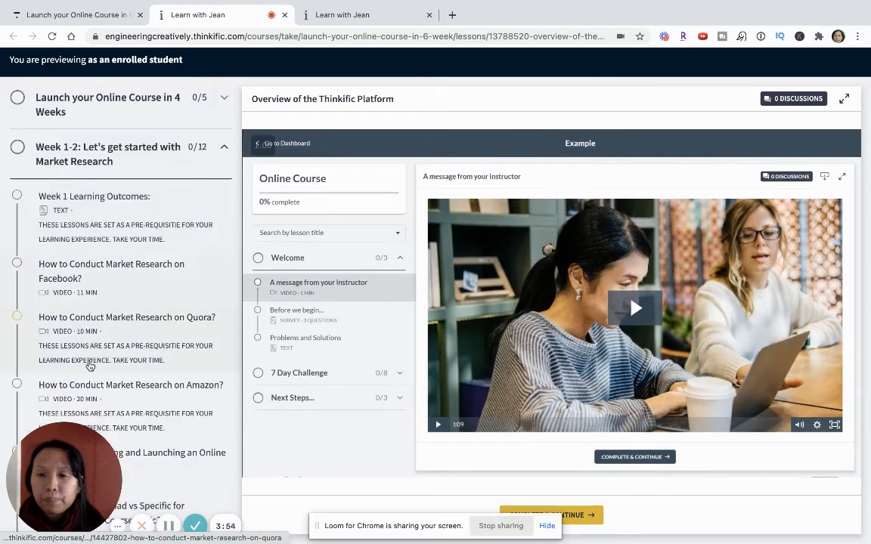
scroll(90, 365, "down", 2)
scroll(106, 252, "up", 1)
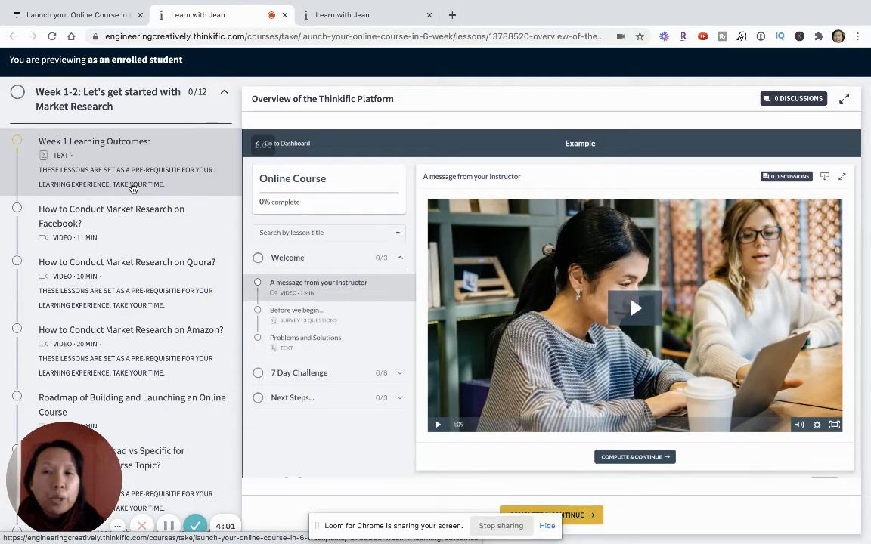
left_click(55, 176)
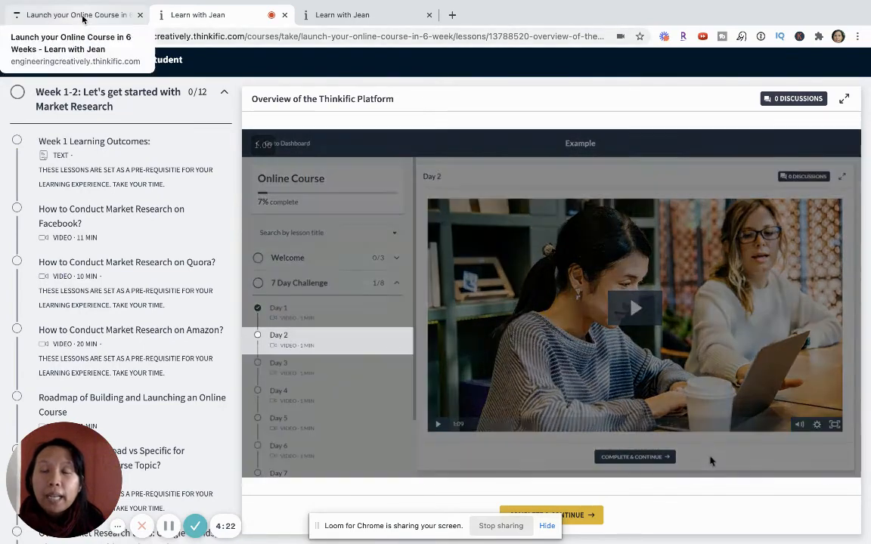
Leave the student preview and the course editor, and open the Learning content section of the site settings.
left_click(83, 15)
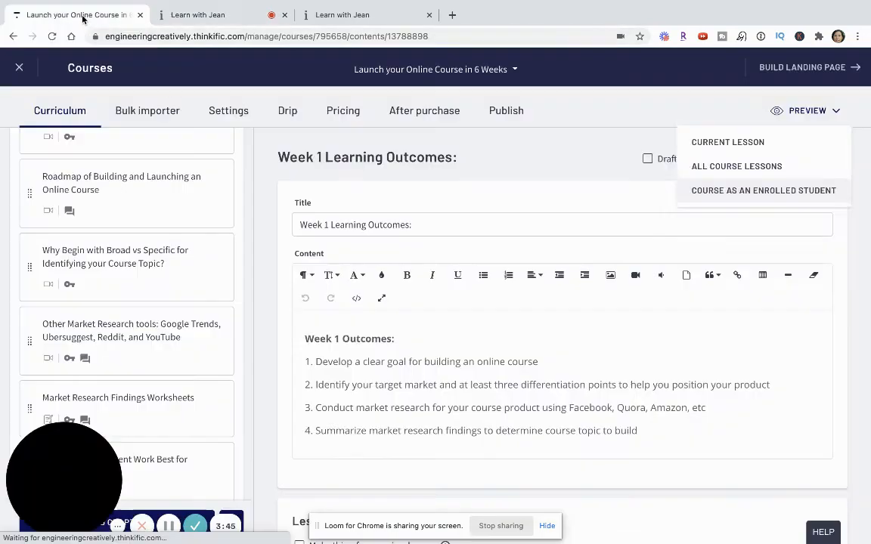
left_click(19, 68)
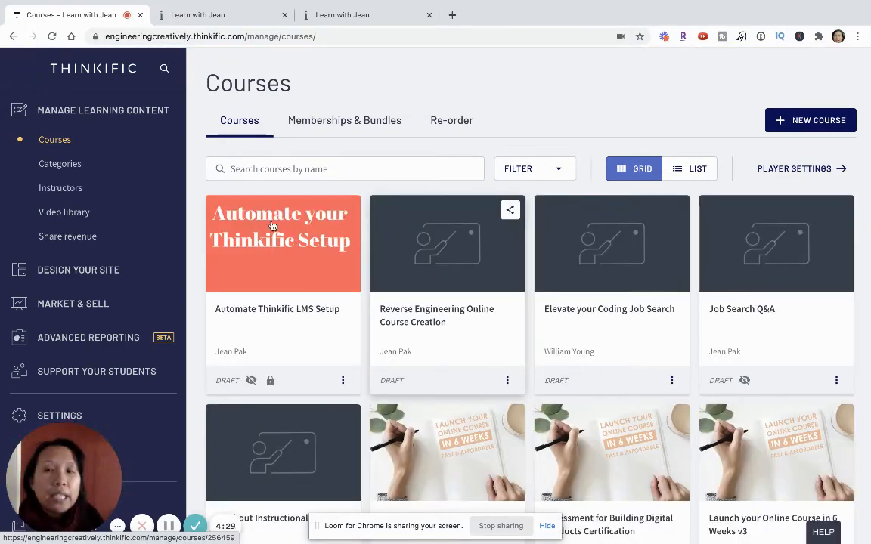
scroll(110, 302, "down", 3)
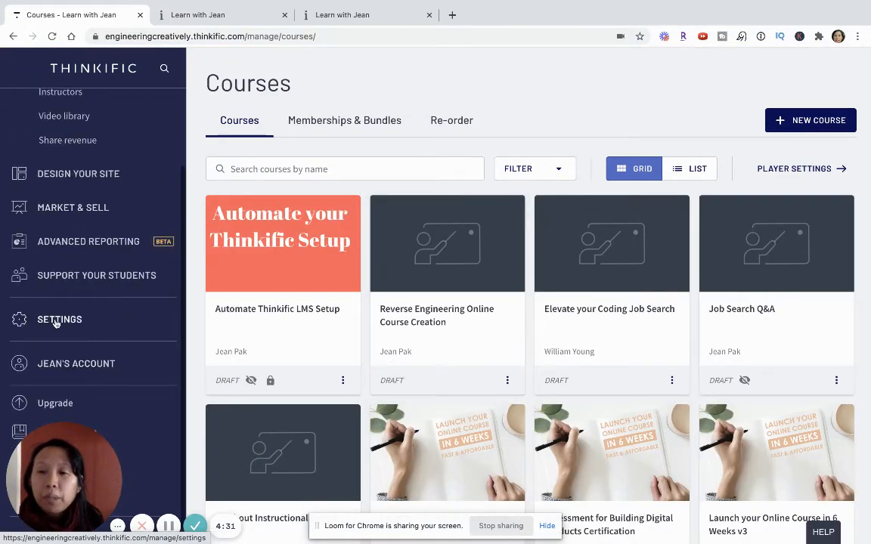
left_click(56, 322)
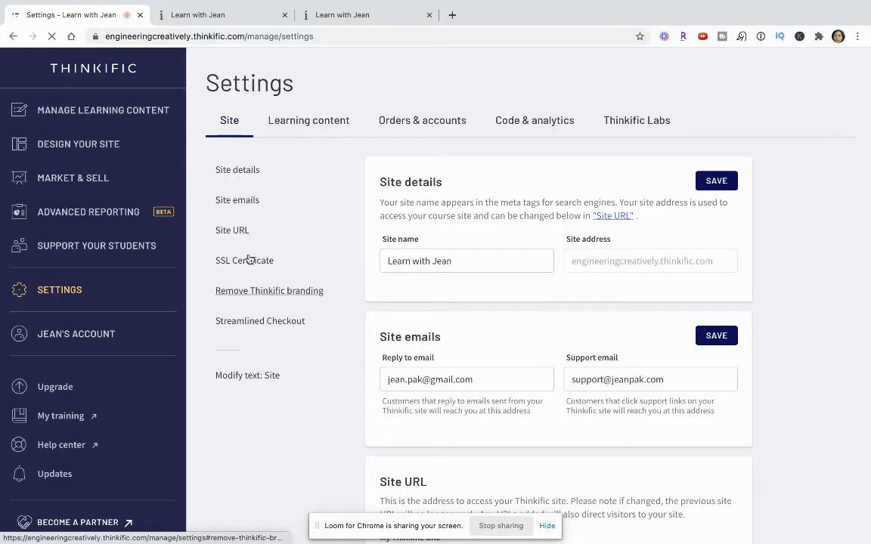
left_click(321, 123)
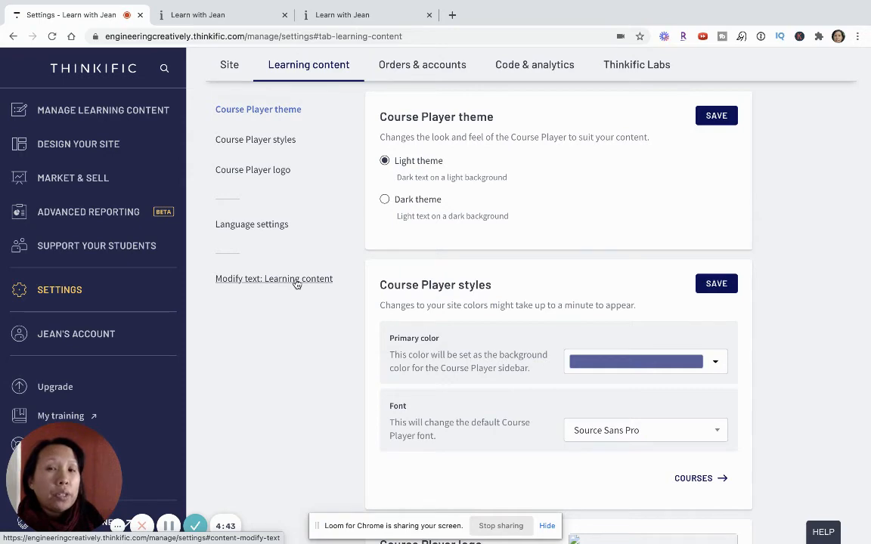
Open the Modify text: Learning content settings and find the text snippets about prerequisites.
left_click(296, 280)
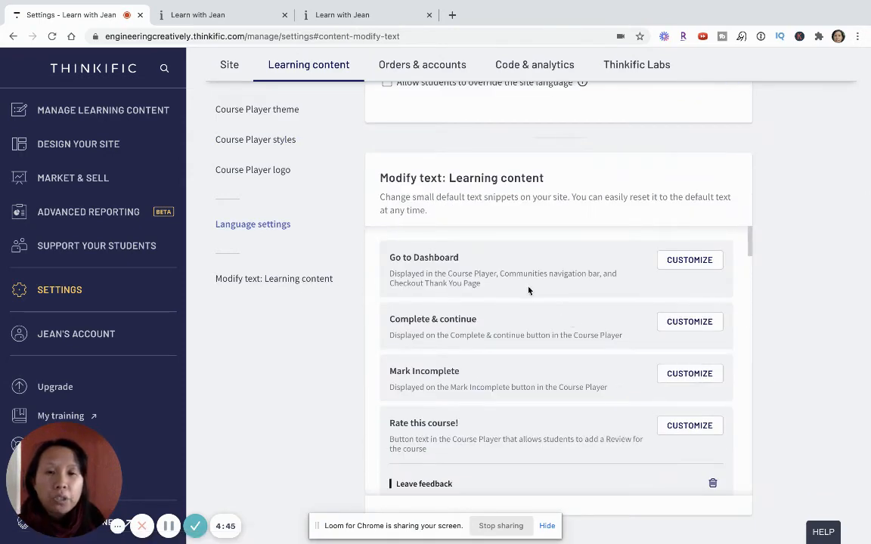
scroll(527, 287, "down", 2)
scroll(532, 375, "down", 2)
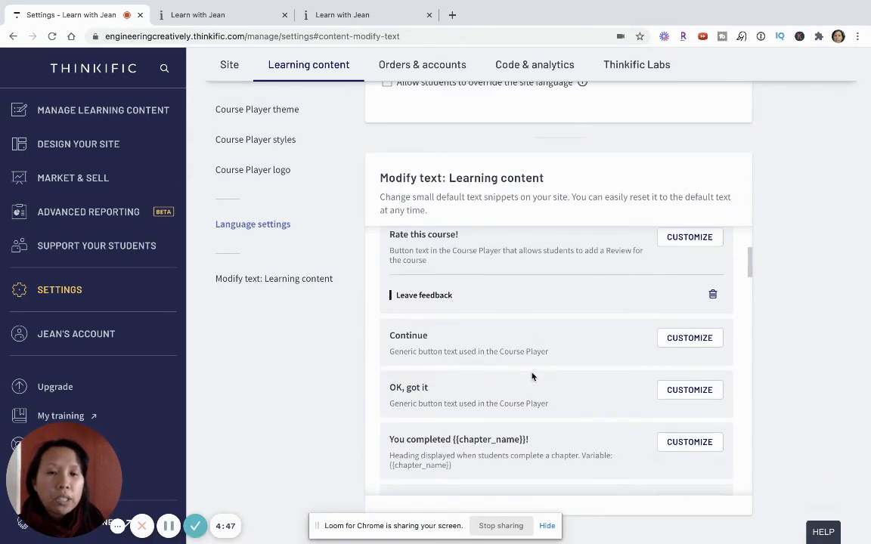
scroll(532, 376, "down", 5)
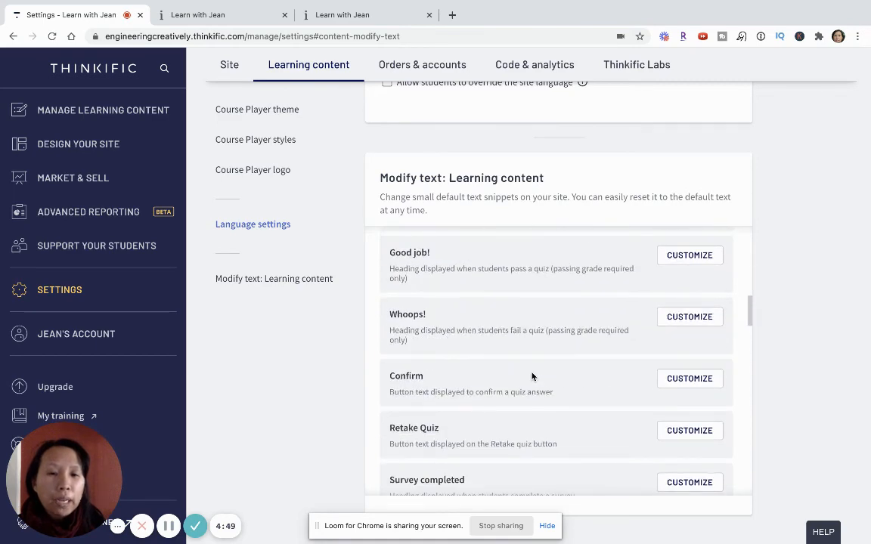
scroll(532, 376, "down", 3)
scroll(531, 373, "down", 2)
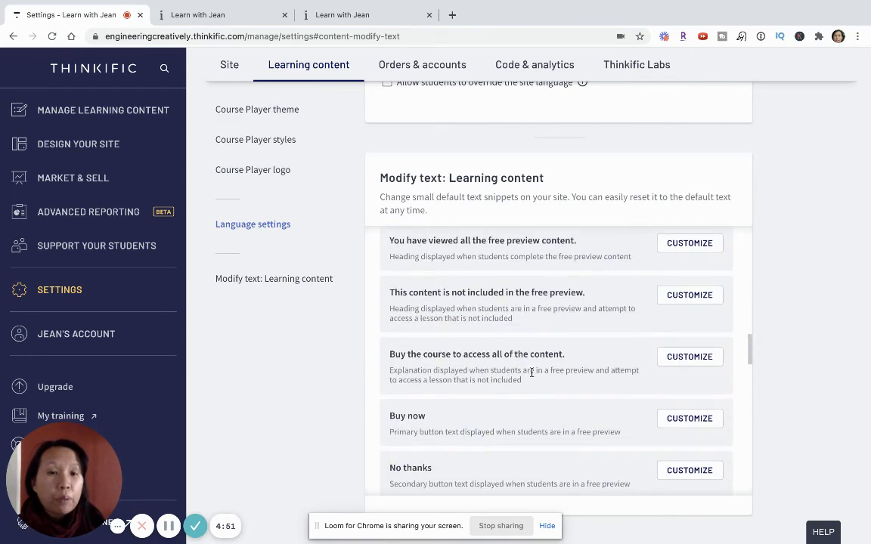
scroll(532, 373, "down", 5)
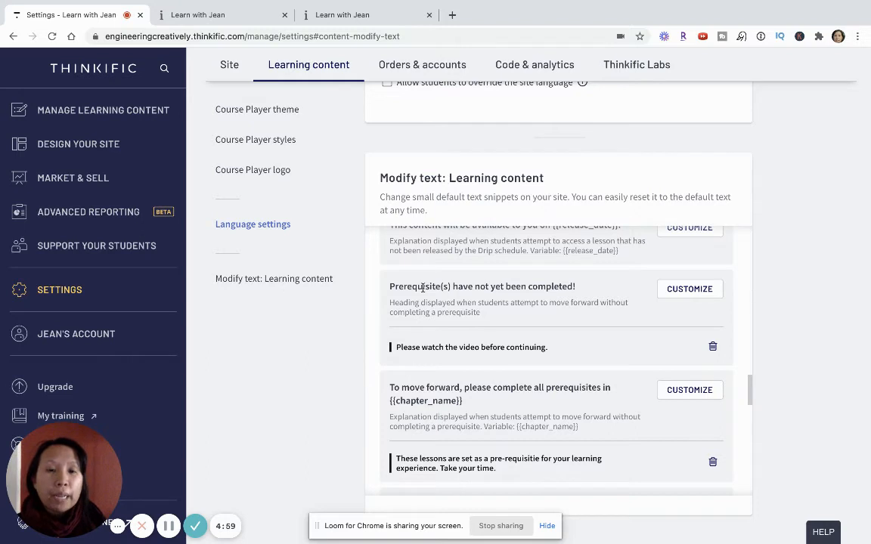
Examine the default and custom wording of the prerequisite heading, explanation and PREREQUISITE label snippets.
left_click_drag(422, 286, 566, 304)
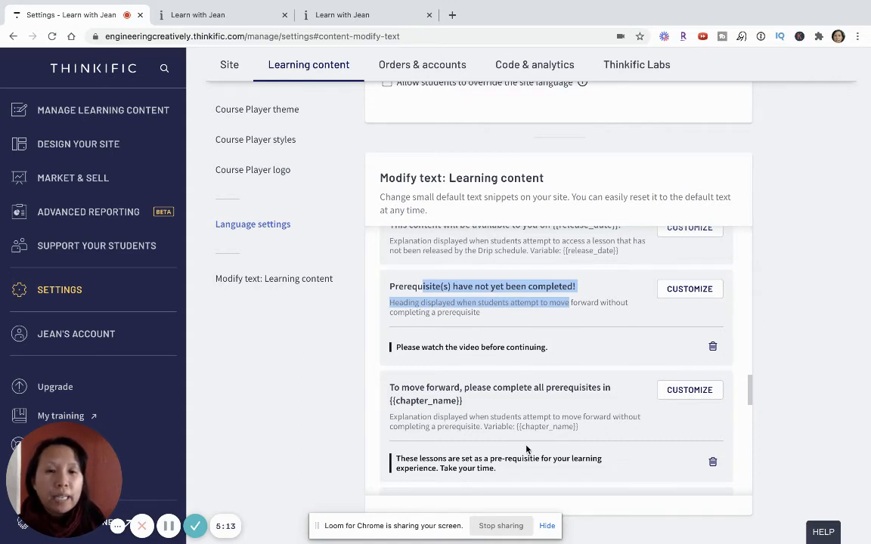
scroll(521, 438, "down", 1)
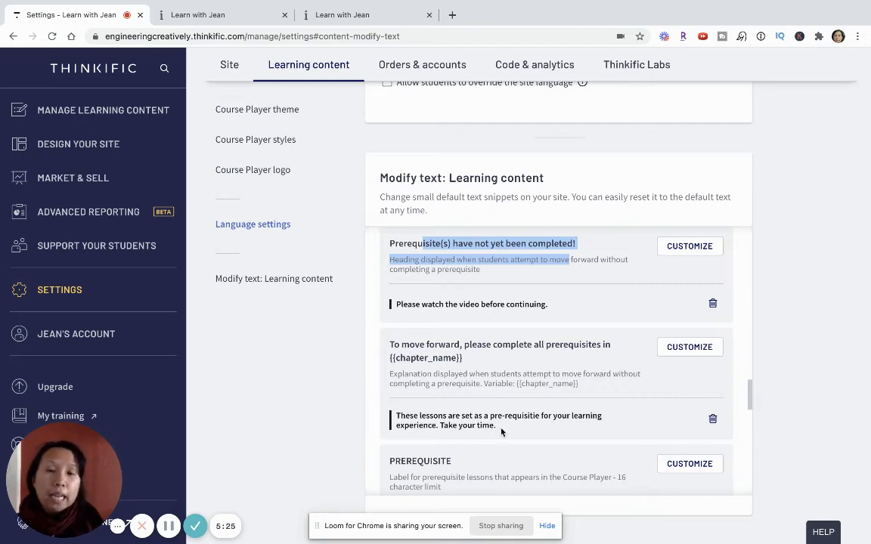
left_click_drag(501, 429, 390, 421)
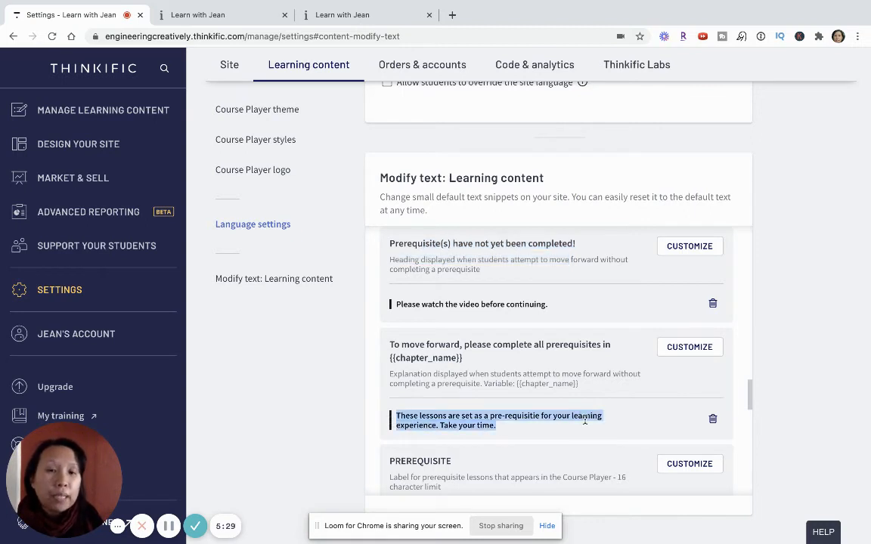
scroll(584, 420, "down", 2)
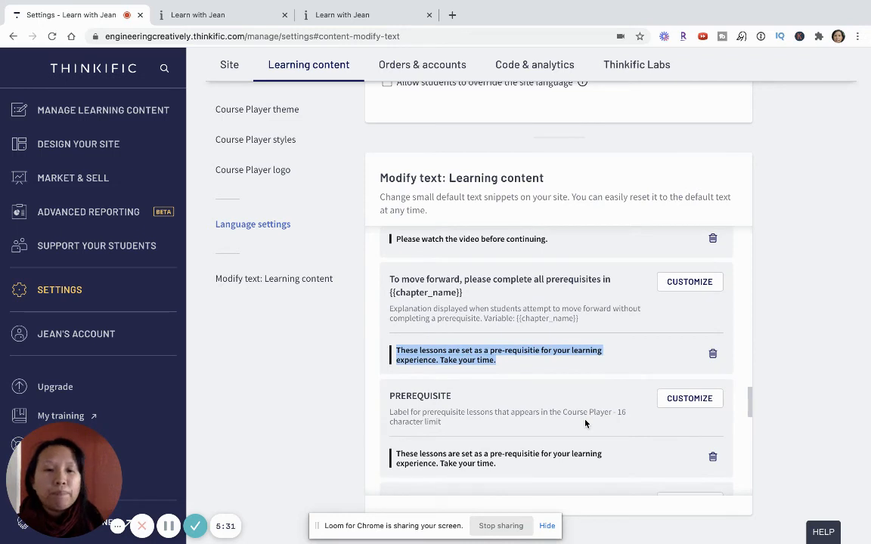
scroll(584, 422, "down", 2)
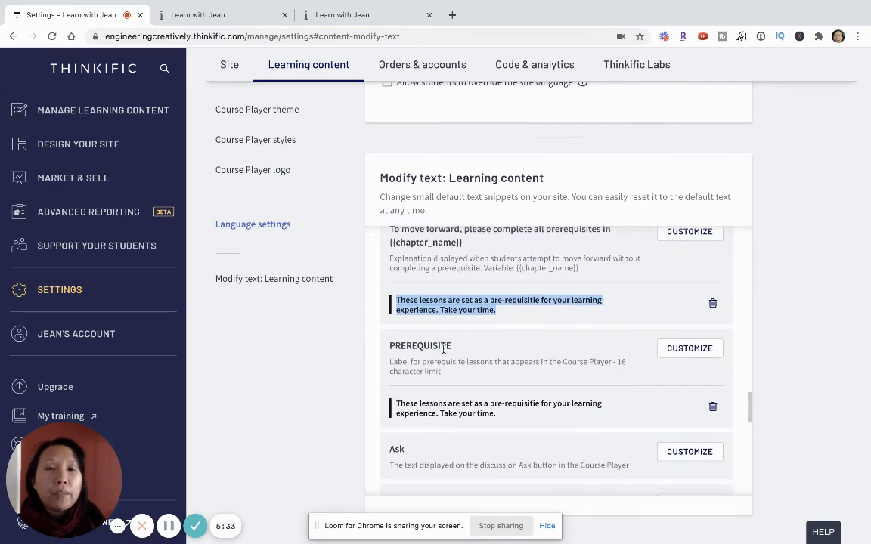
scroll(466, 375, "down", 1)
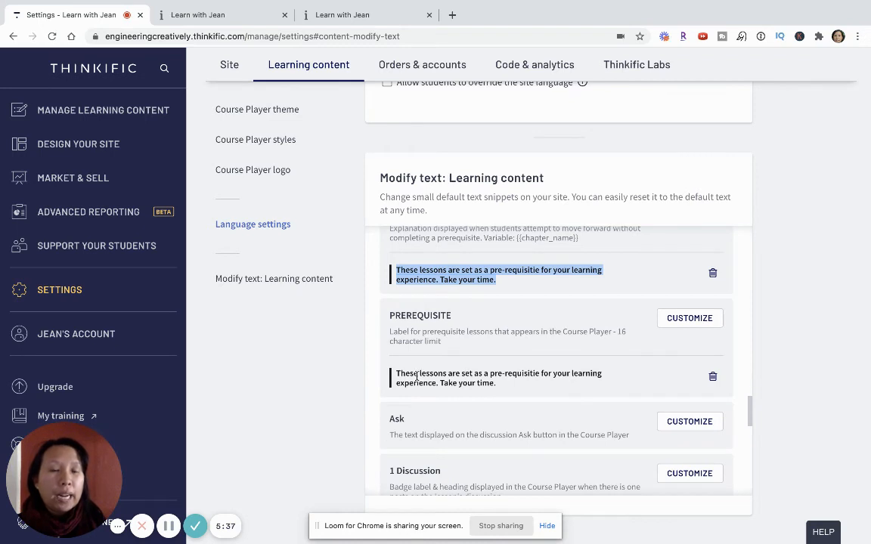
left_click_drag(406, 374, 448, 382)
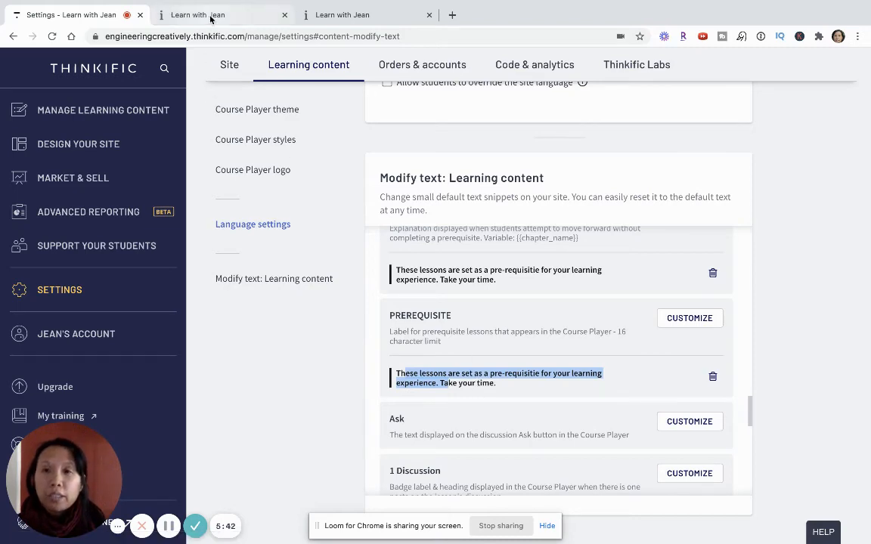
Return to the enrolled-student course preview, expand the Week 1-2 market research chapter and examine the custom prerequisite label under its lessons.
left_click(257, 15)
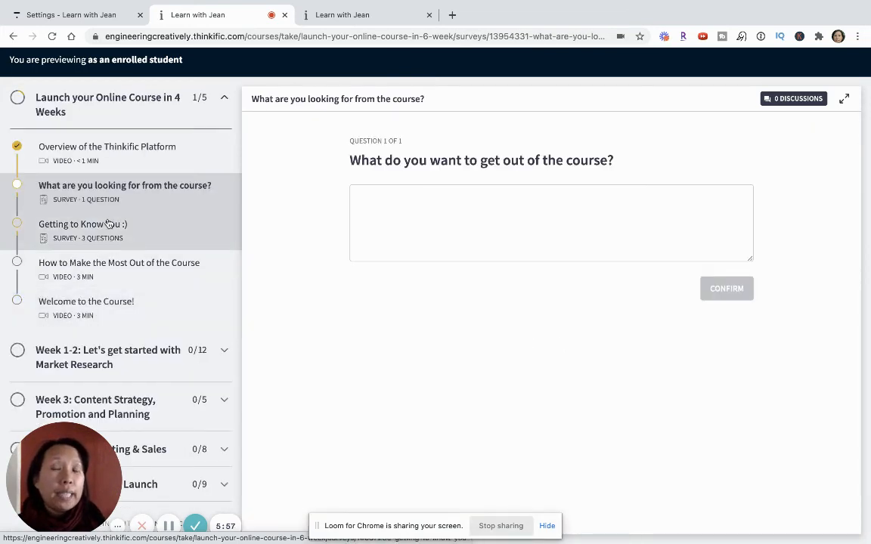
left_click(75, 15)
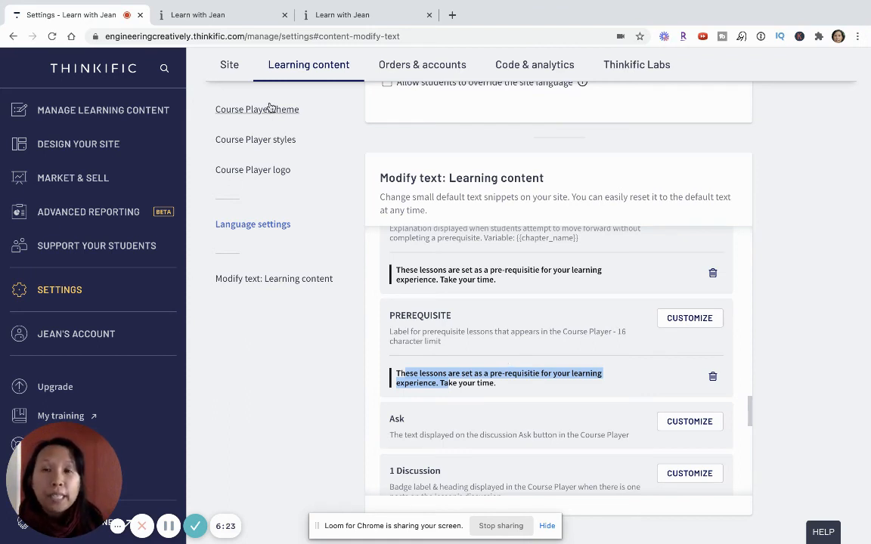
left_click(220, 10)
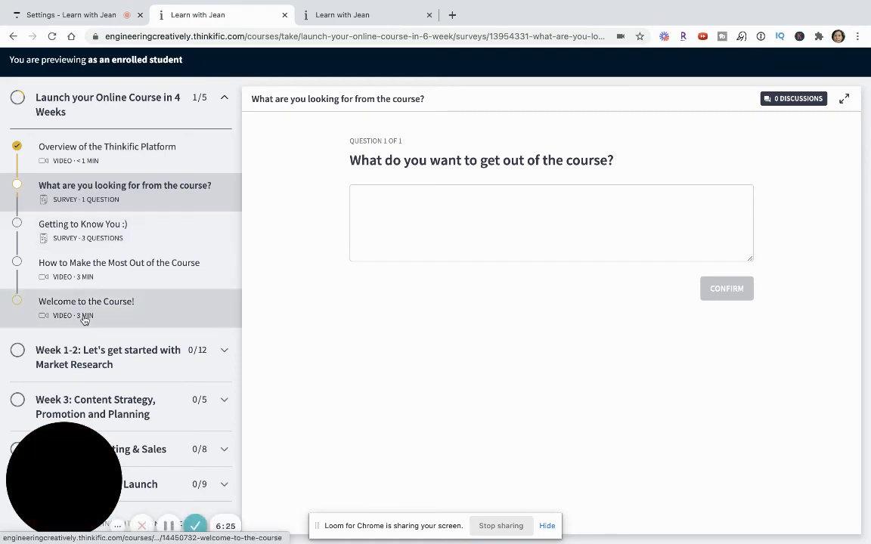
left_click(86, 350)
scroll(87, 350, "down", 6)
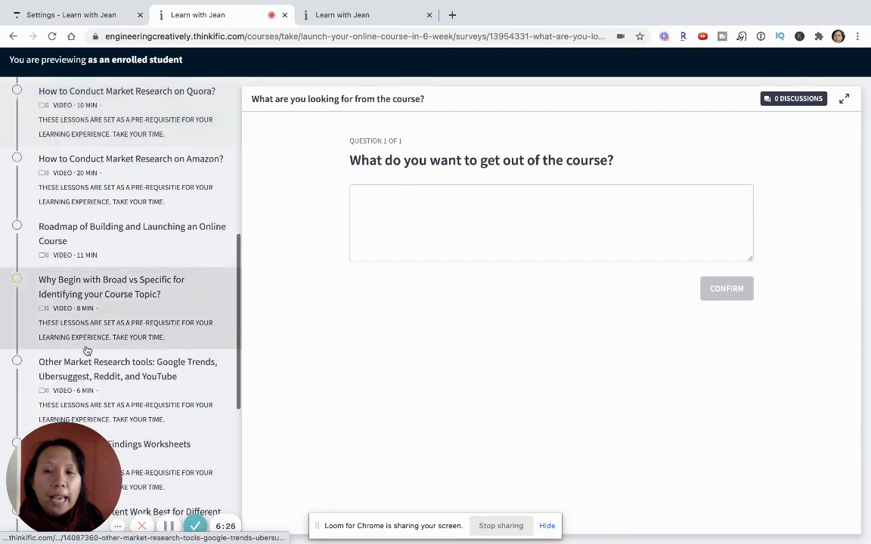
scroll(86, 350, "down", 2)
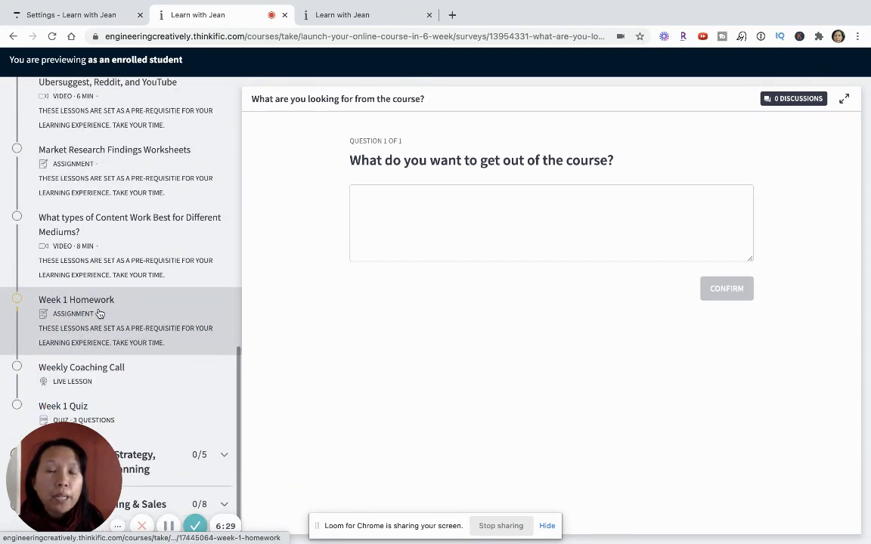